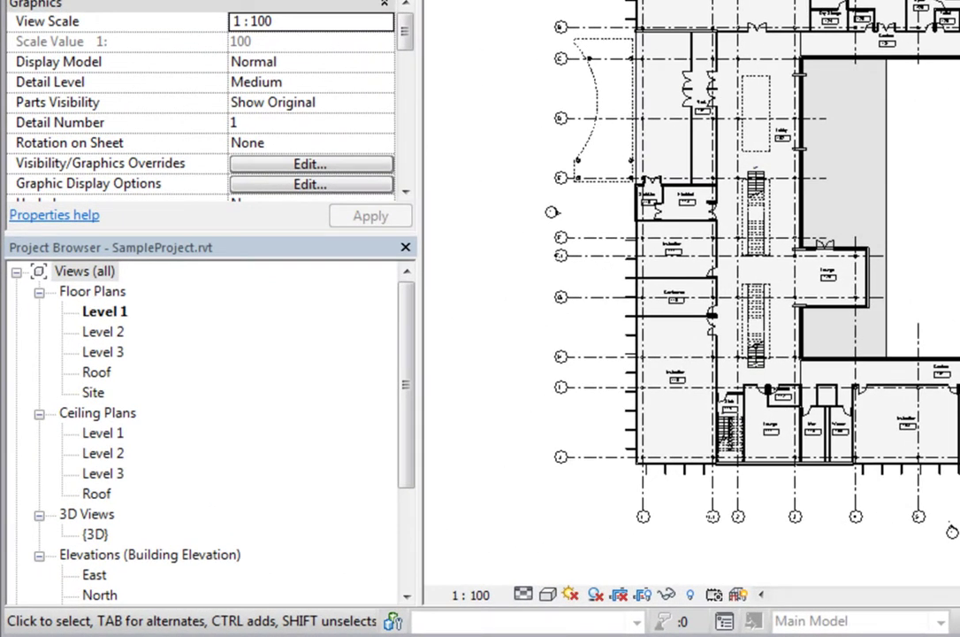
Step: Look through the Level 1 plan's scale, detail level, visual style and sun path options, and toggle its shadows
left_click(476, 595)
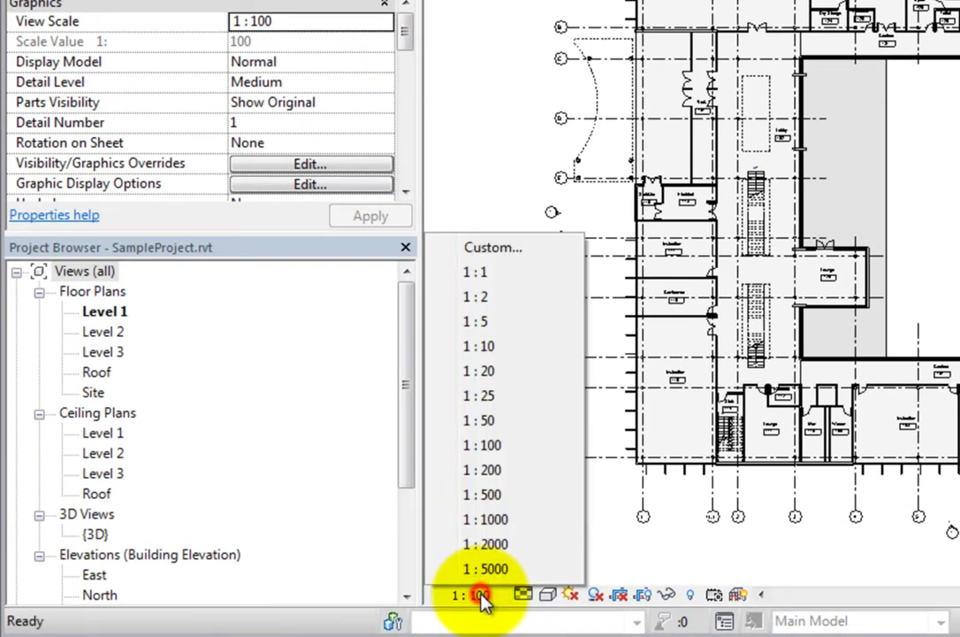
left_click(523, 594)
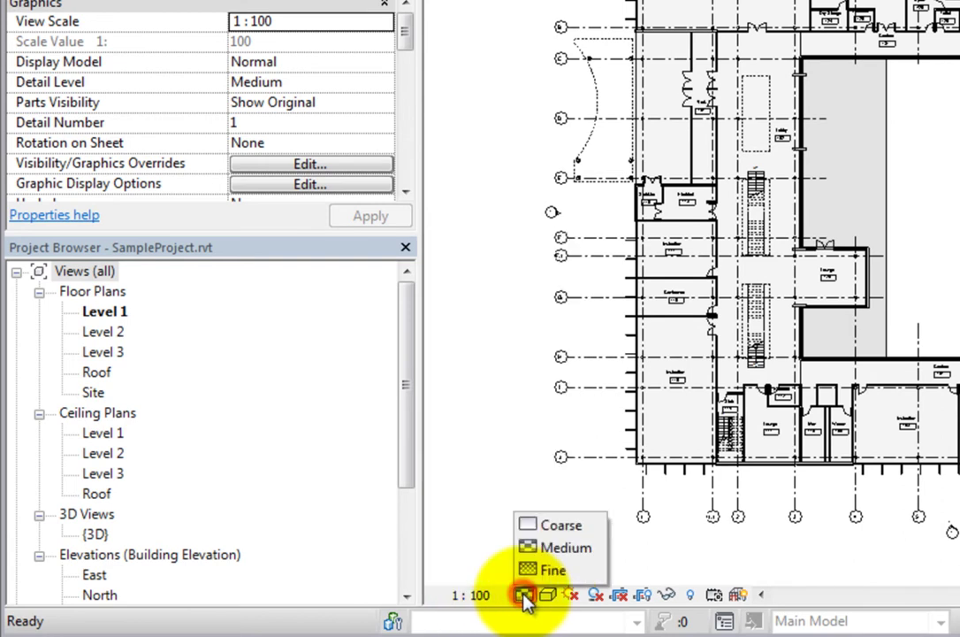
left_click(548, 595)
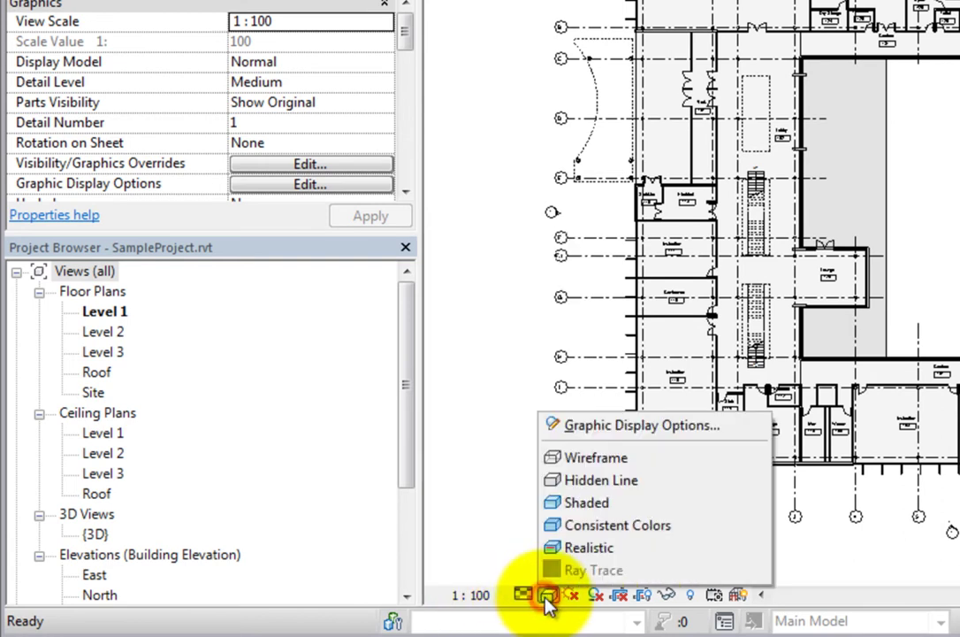
left_click(572, 596)
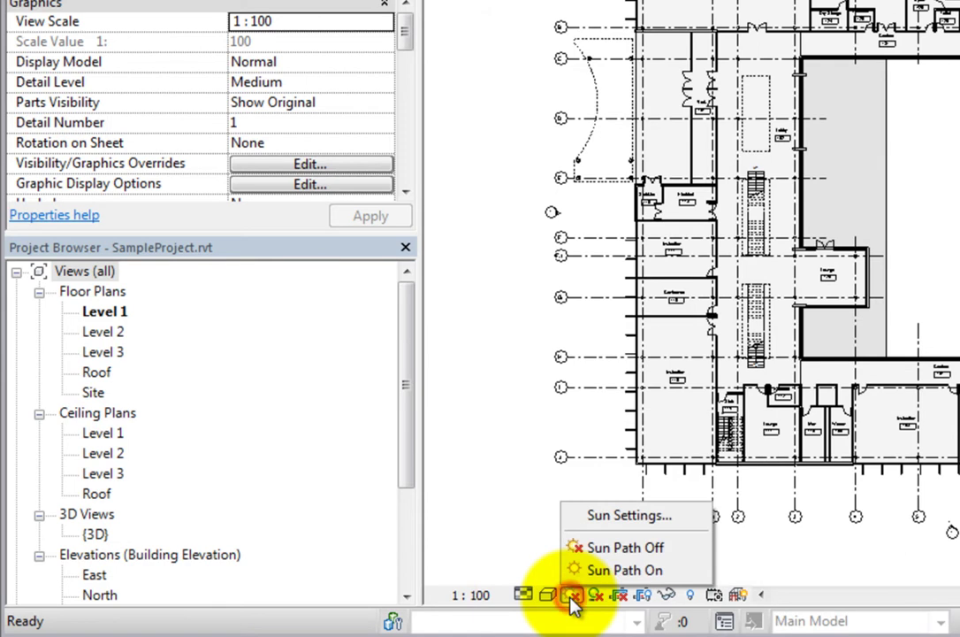
left_click(592, 597)
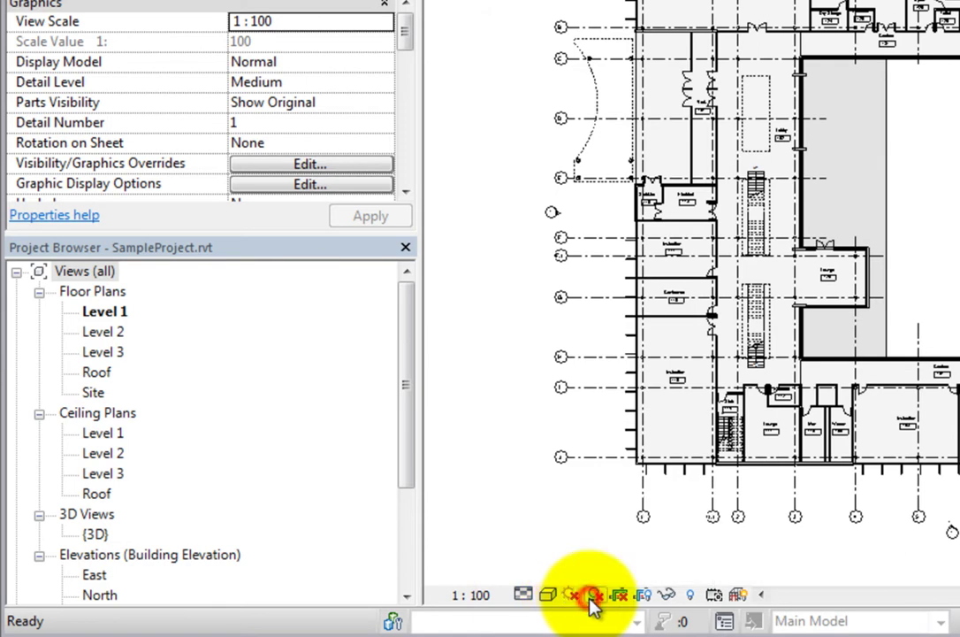
left_click(593, 598)
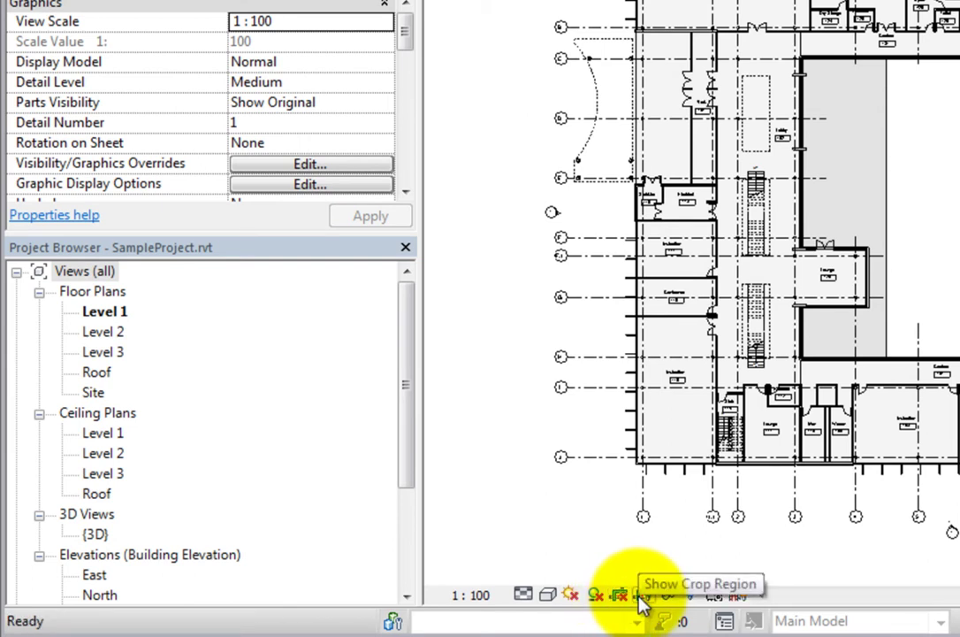
Step: Examine the Level 1 plan's crop region, temporary hide/isolate options, hidden elements, temporary view properties and analytical model display
left_click(642, 602)
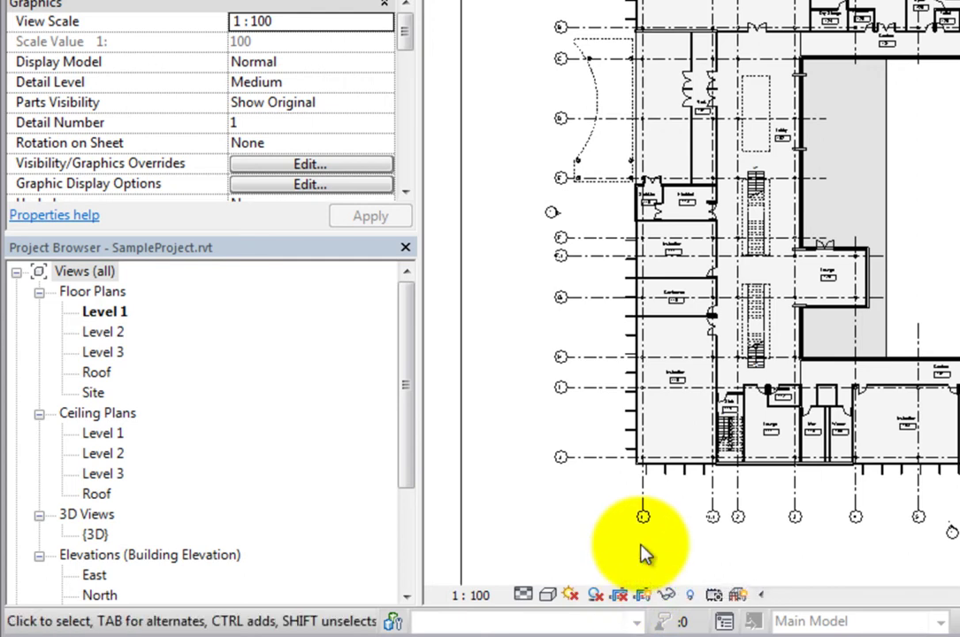
left_click(666, 597)
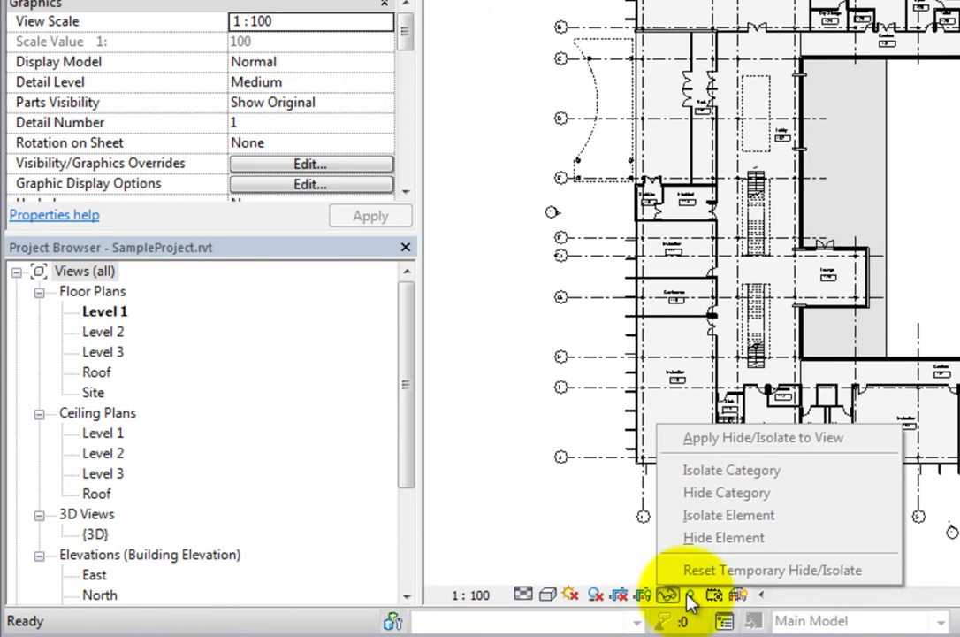
left_click(688, 599)
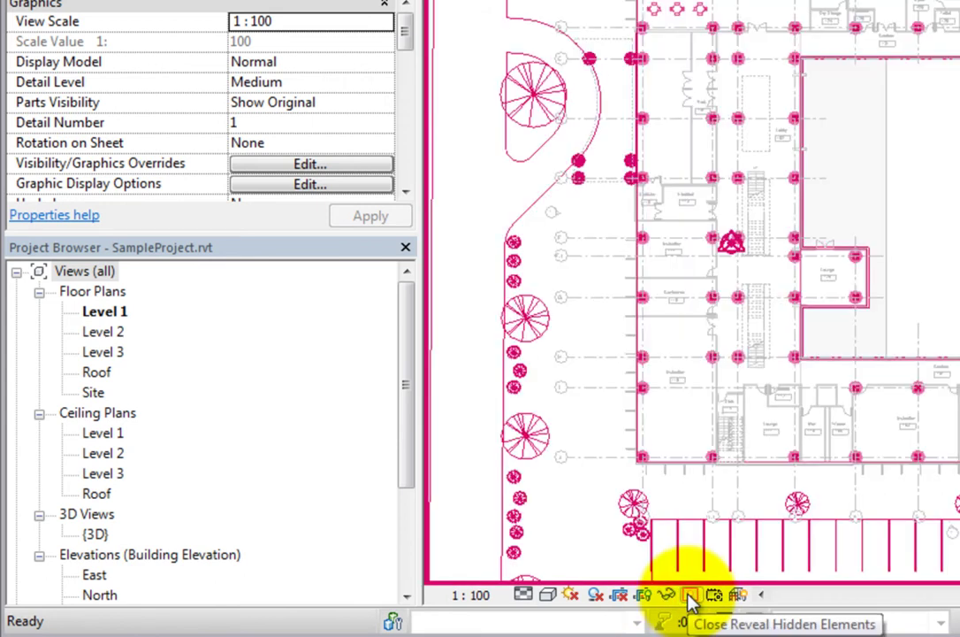
left_click(690, 597)
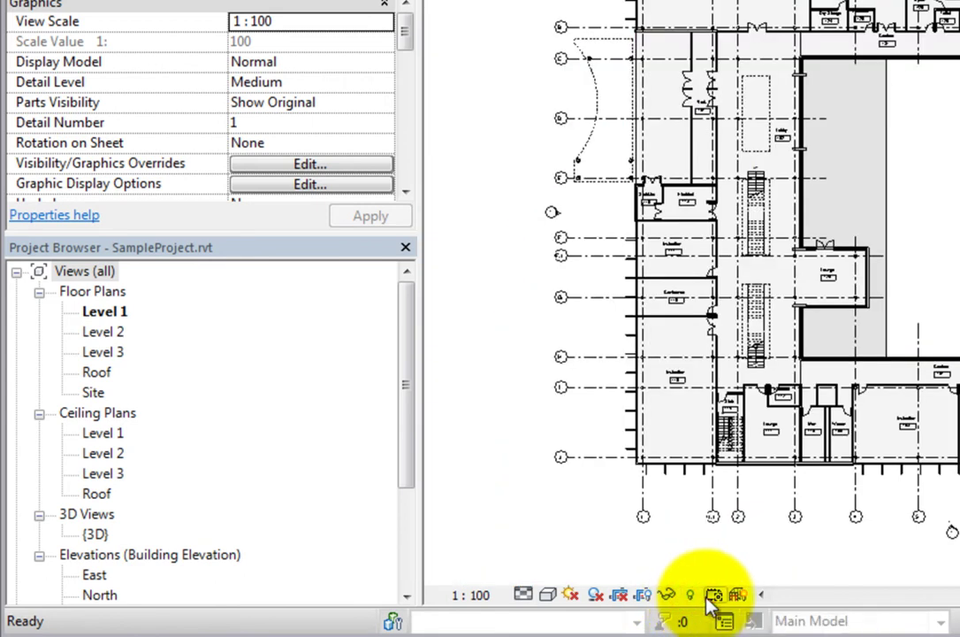
left_click(712, 597)
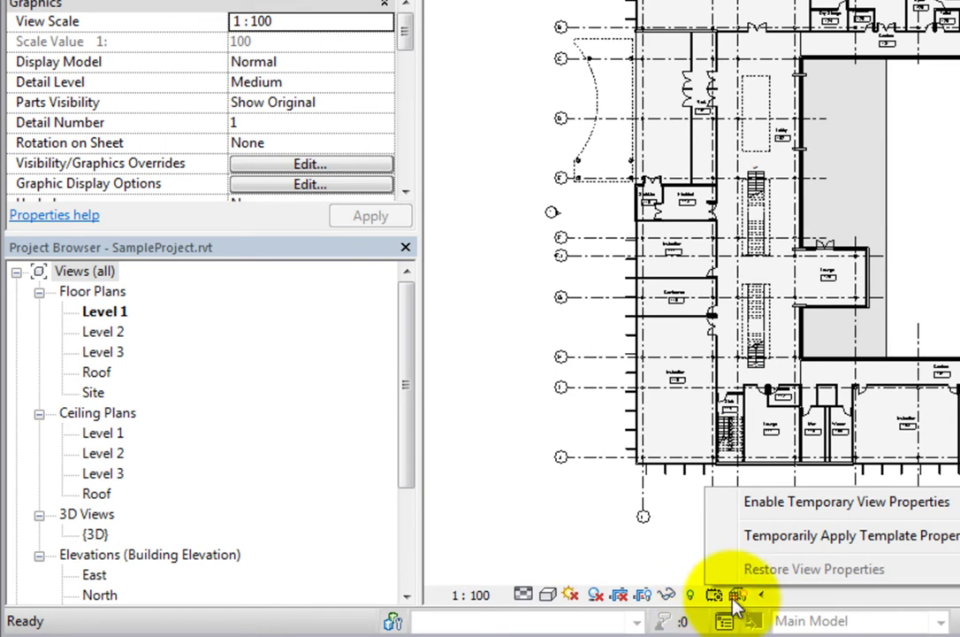
left_click(738, 597)
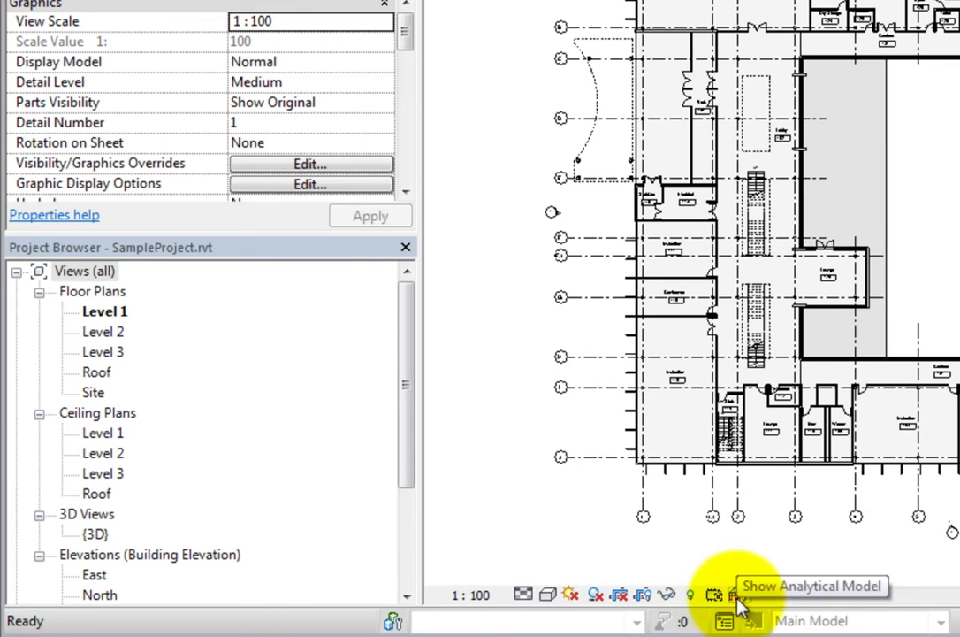
left_click(738, 598)
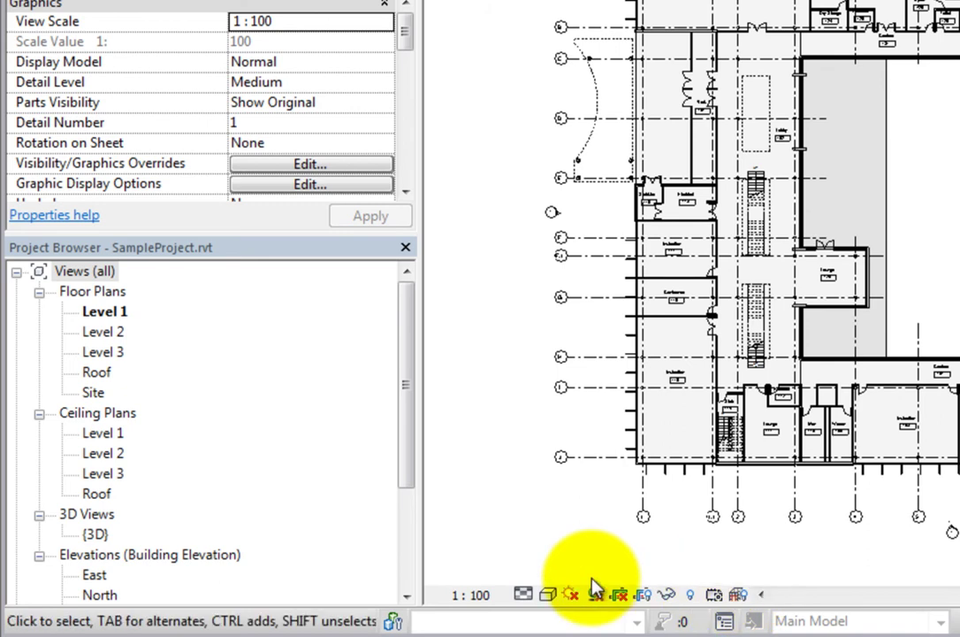
Step: Open the {3D} view and review its view properties
left_click(91, 534)
double_click(91, 534)
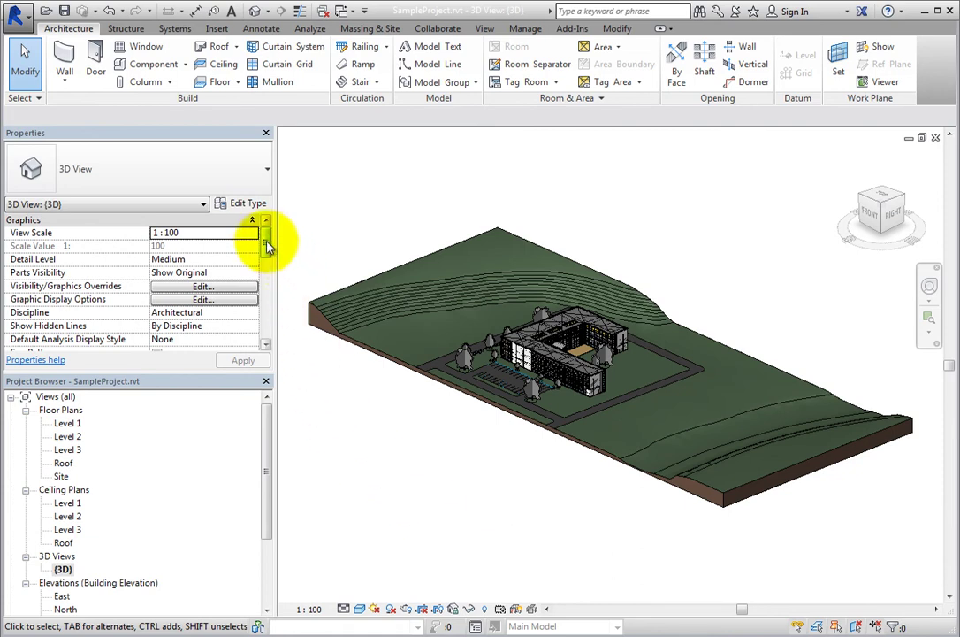
mouse_move(267, 246)
left_mouse_down()
mouse_move(268, 322)
mouse_move(267, 245)
left_mouse_up()
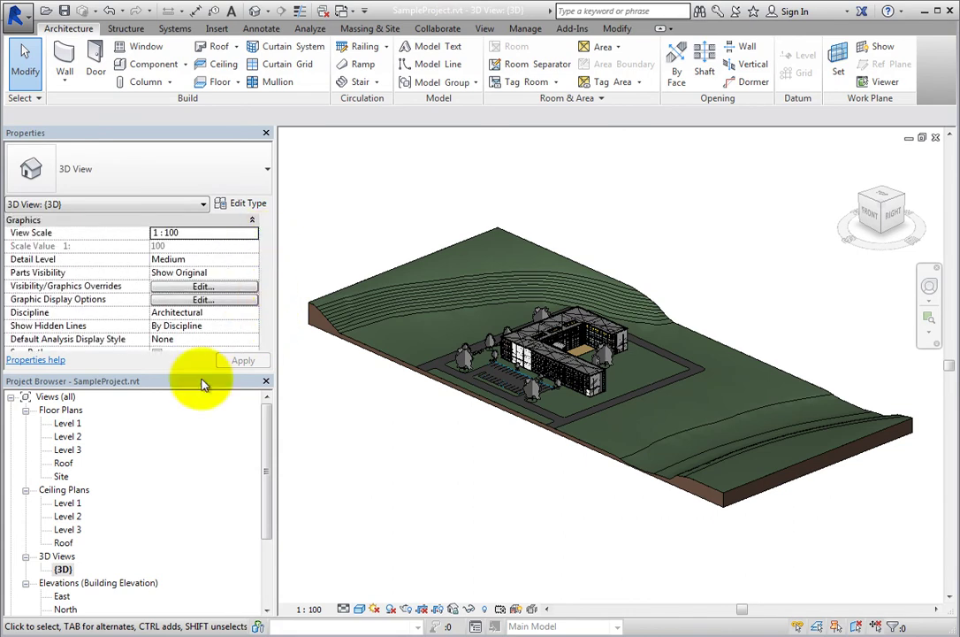
Step: Reopen the Level 1 floor plan and review its view properties and available view scales
double_click(68, 423)
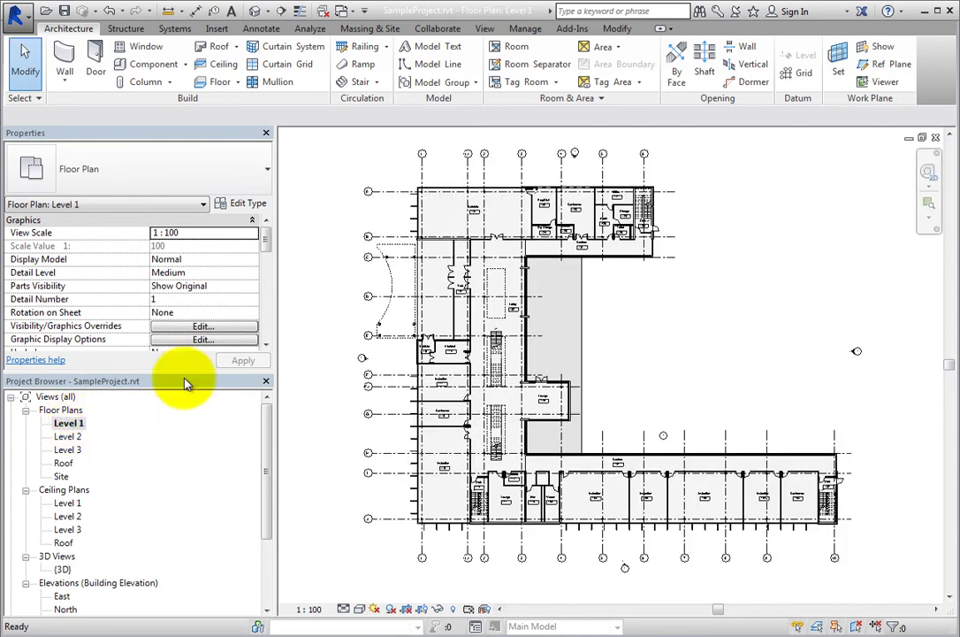
mouse_move(270, 253)
left_mouse_down()
mouse_move(270, 331)
mouse_move(271, 250)
left_mouse_up()
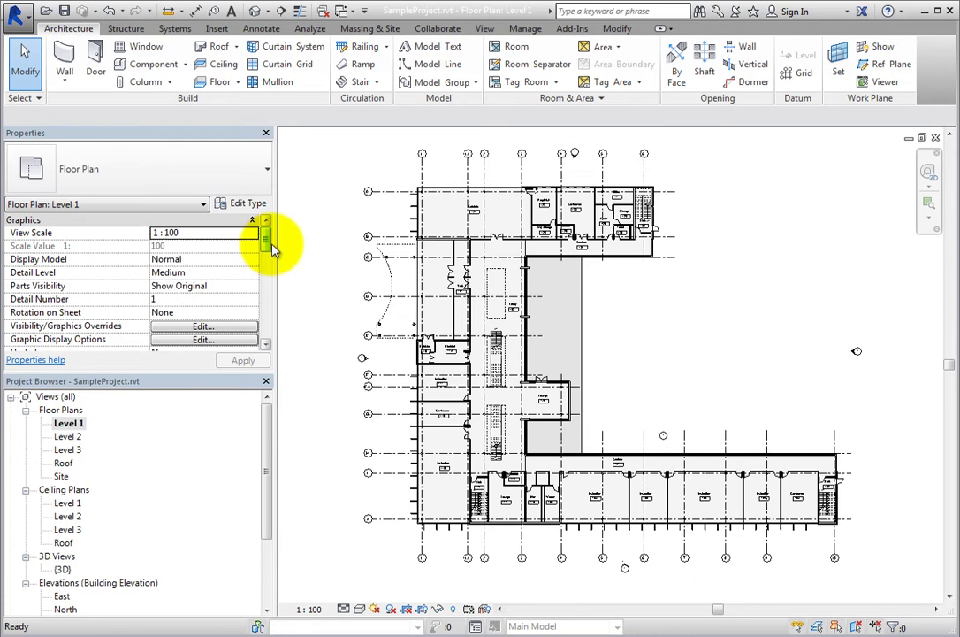
left_click(209, 232)
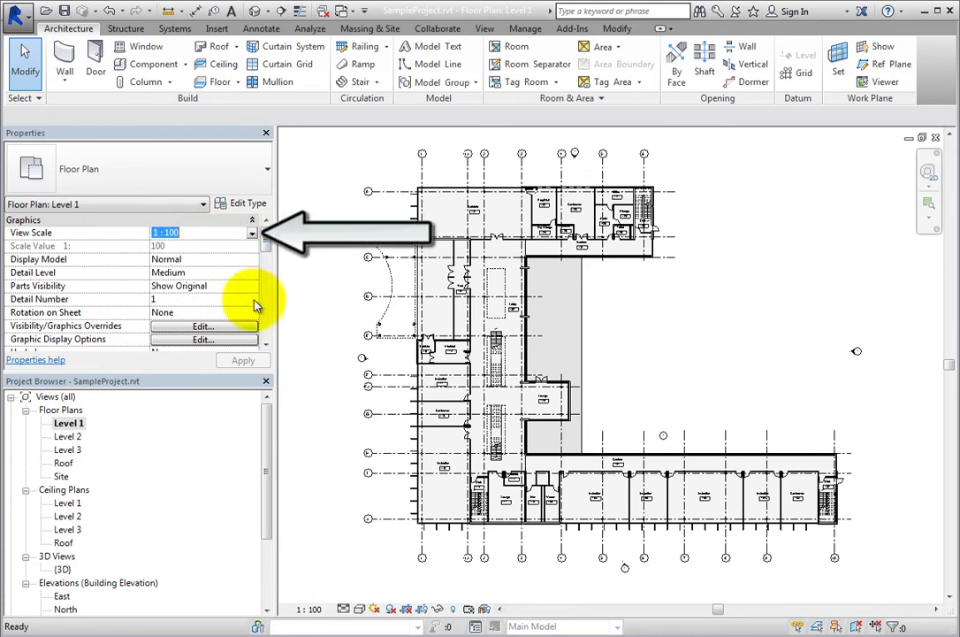
left_click(311, 610)
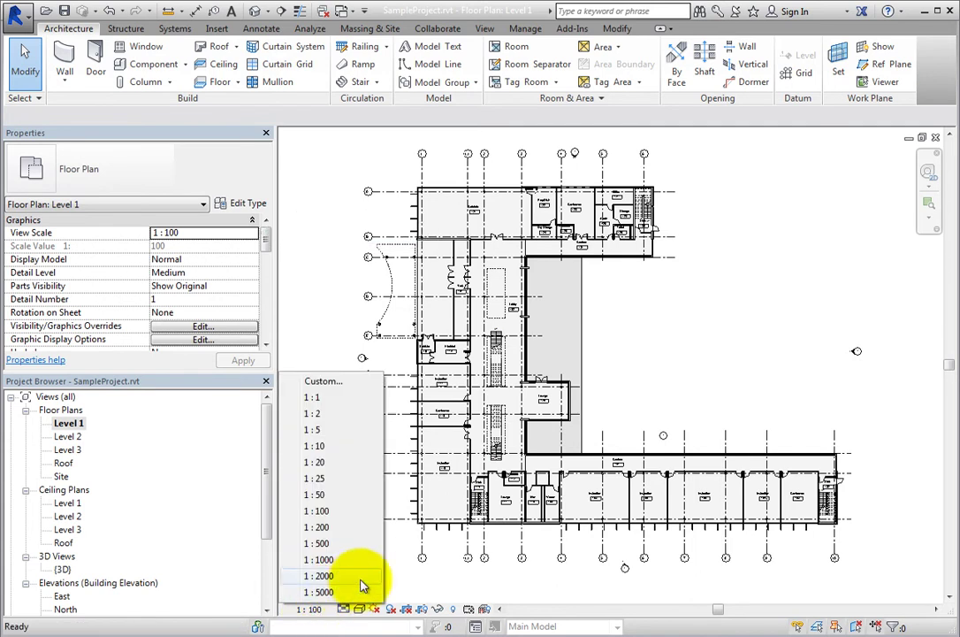
left_click(394, 577)
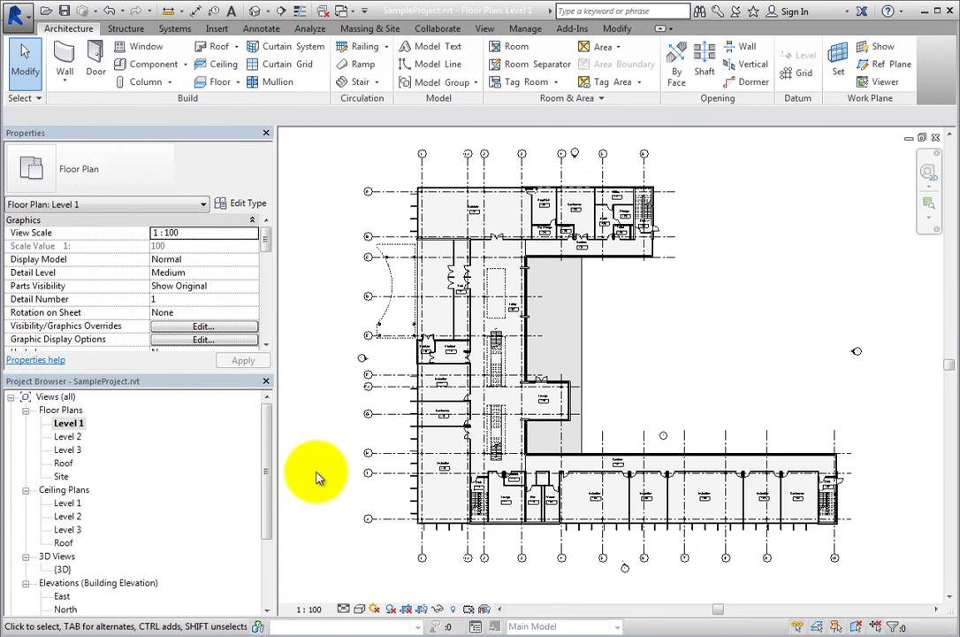
Step: Set the Level 1 floor plan's view scale to 1:500
left_click(255, 234)
left_click(254, 235)
left_click(188, 279)
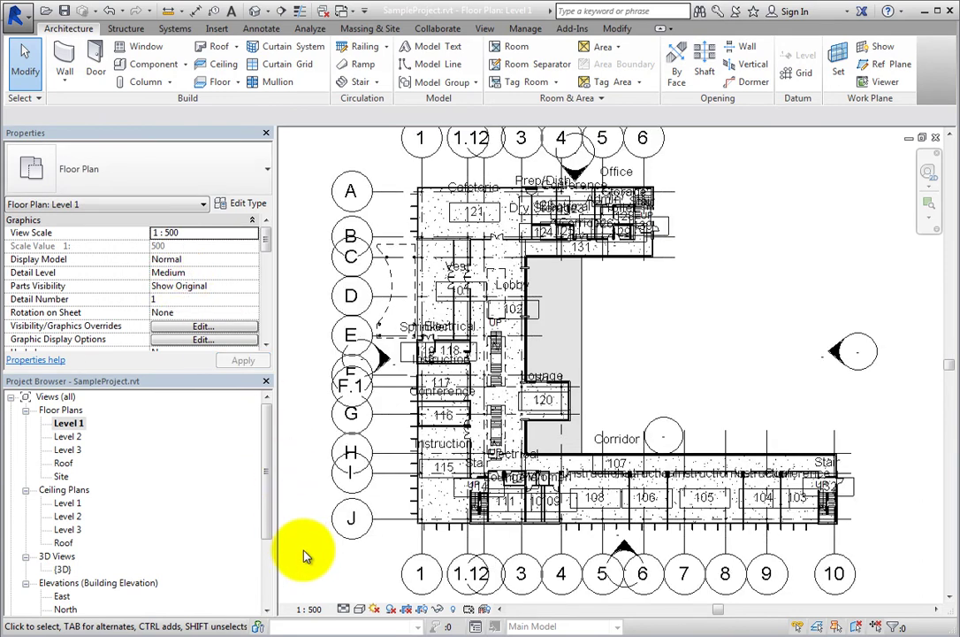
Step: Return the Level 1 floor plan's view scale to 1:100
left_click(310, 609)
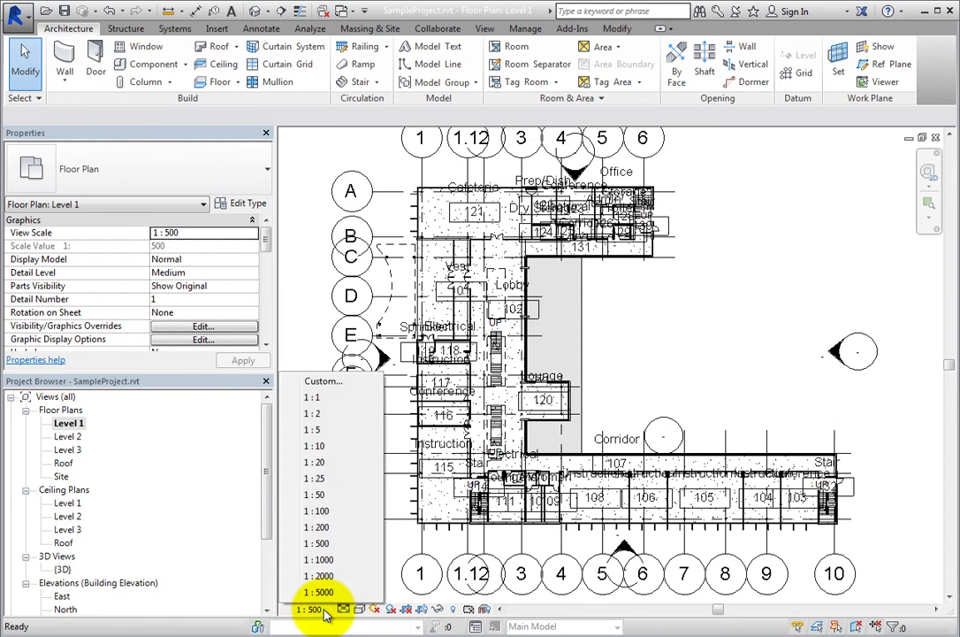
left_click(343, 511)
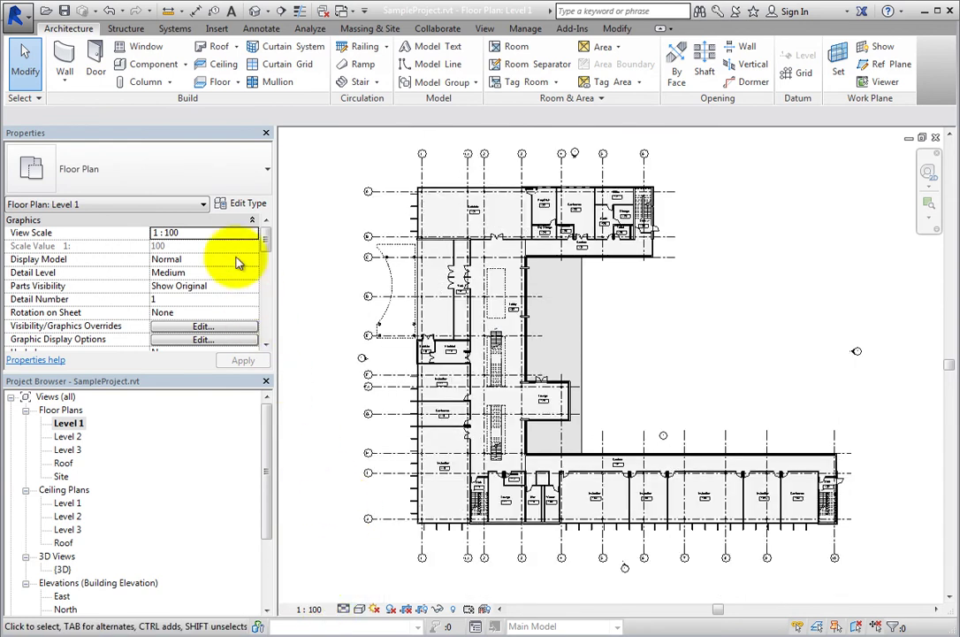
left_click(223, 235)
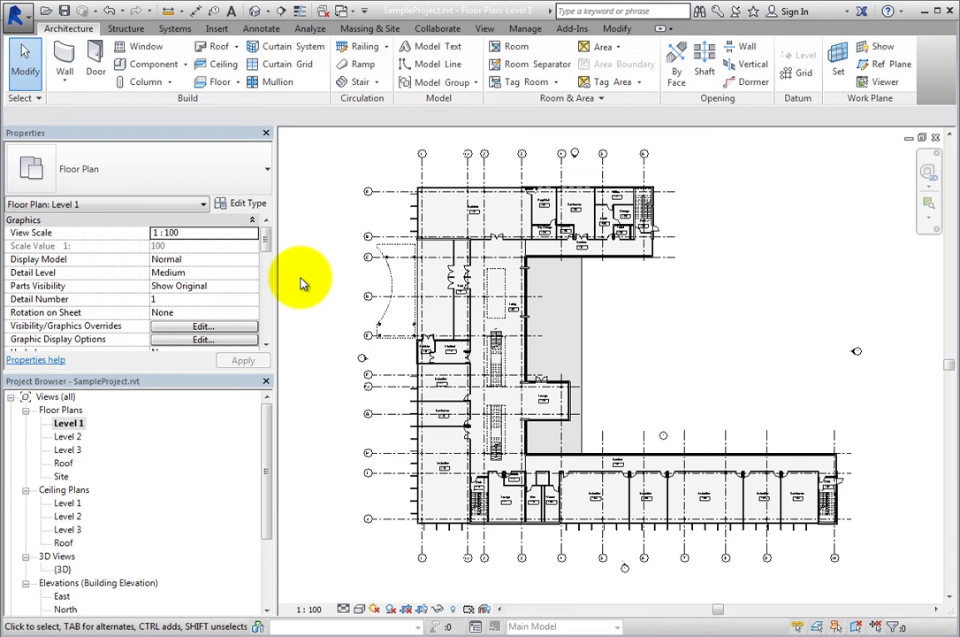
Step: Assign the Architectural Plan view template to the Level 1 floor plan
left_click_drag(270, 241, 265, 285)
left_click(245, 263)
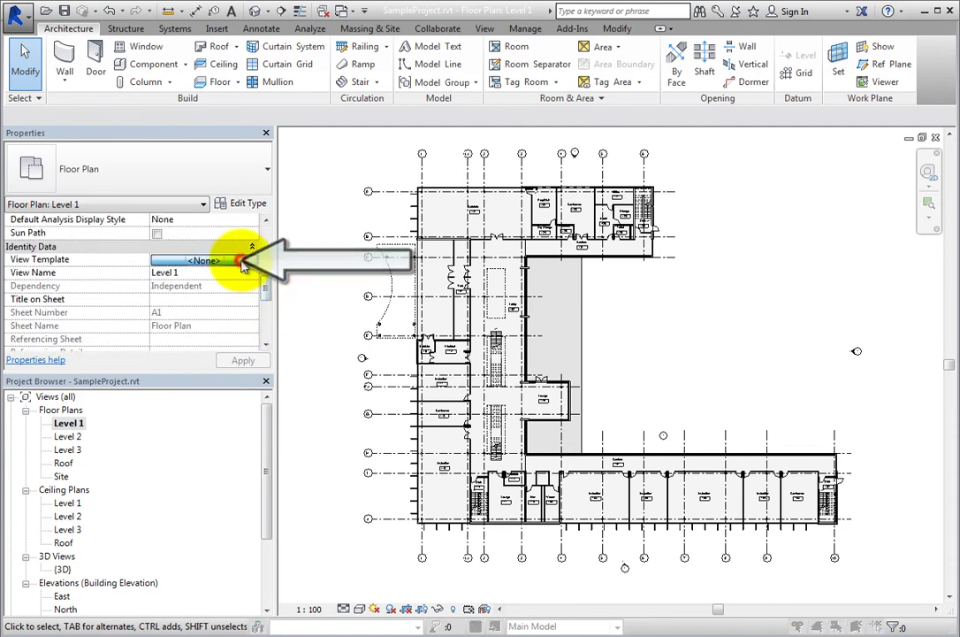
left_click(327, 314)
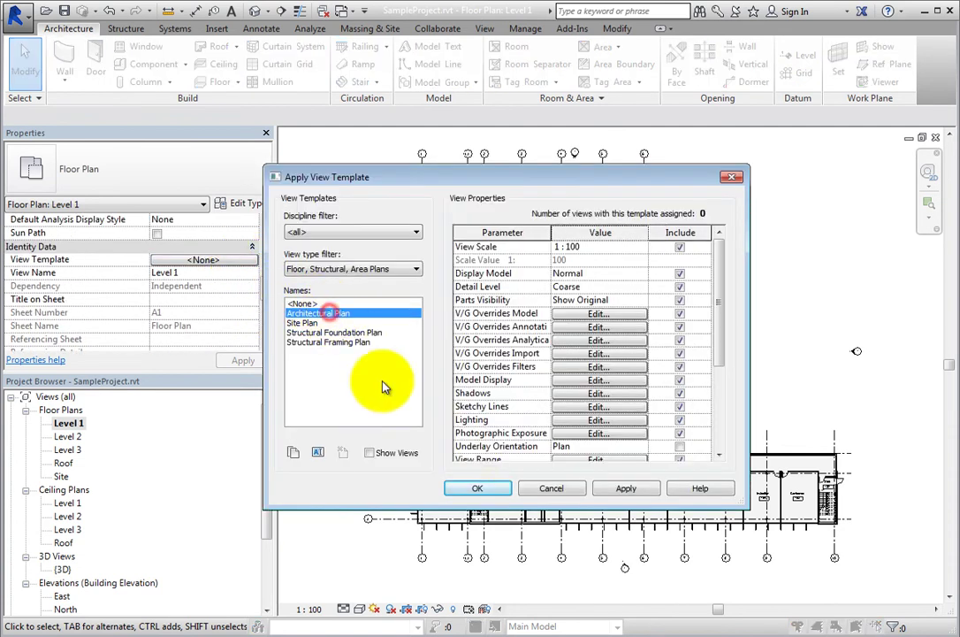
left_click(476, 543)
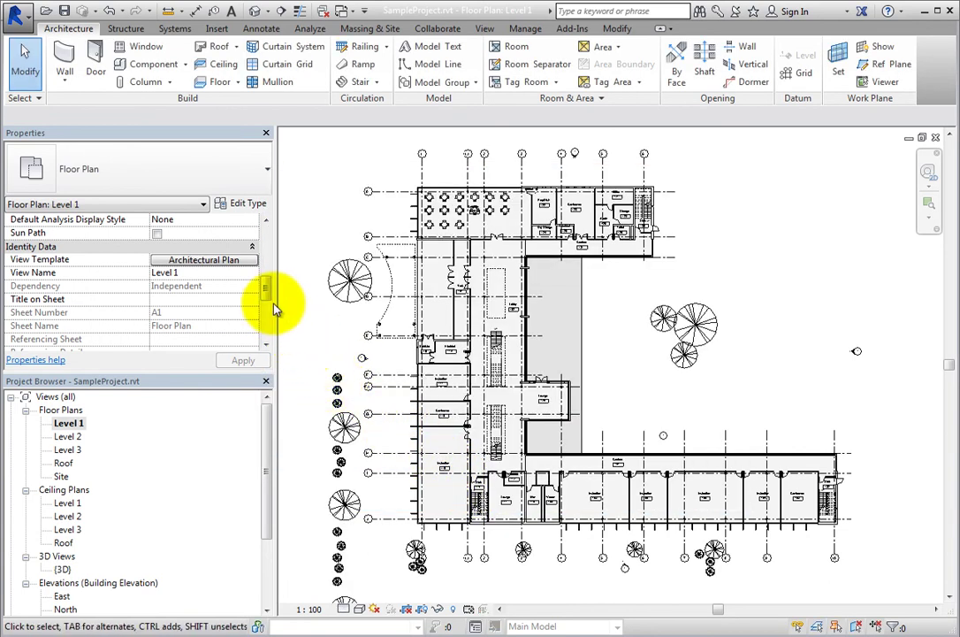
Step: Check which Level 1 view properties, scales and detail levels can still be edited under the assigned view template
left_click_drag(268, 289, 265, 242)
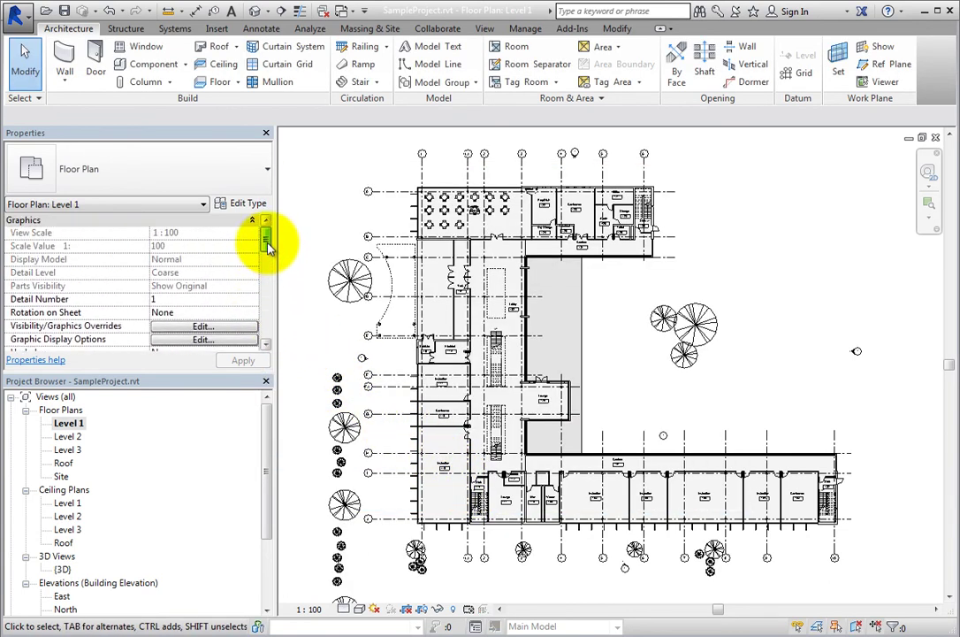
scroll(223, 243, "down", 4)
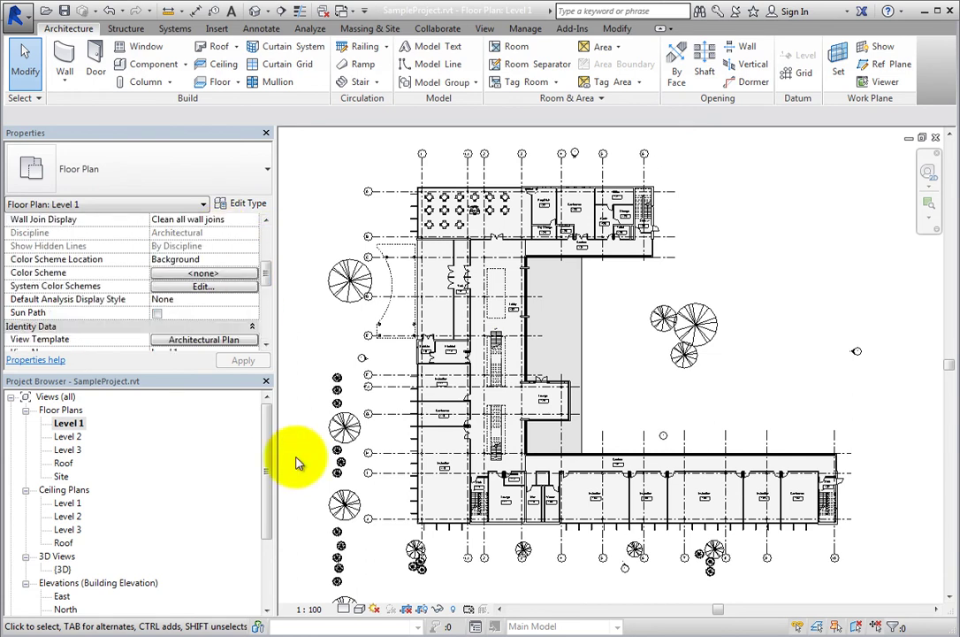
left_click(310, 609)
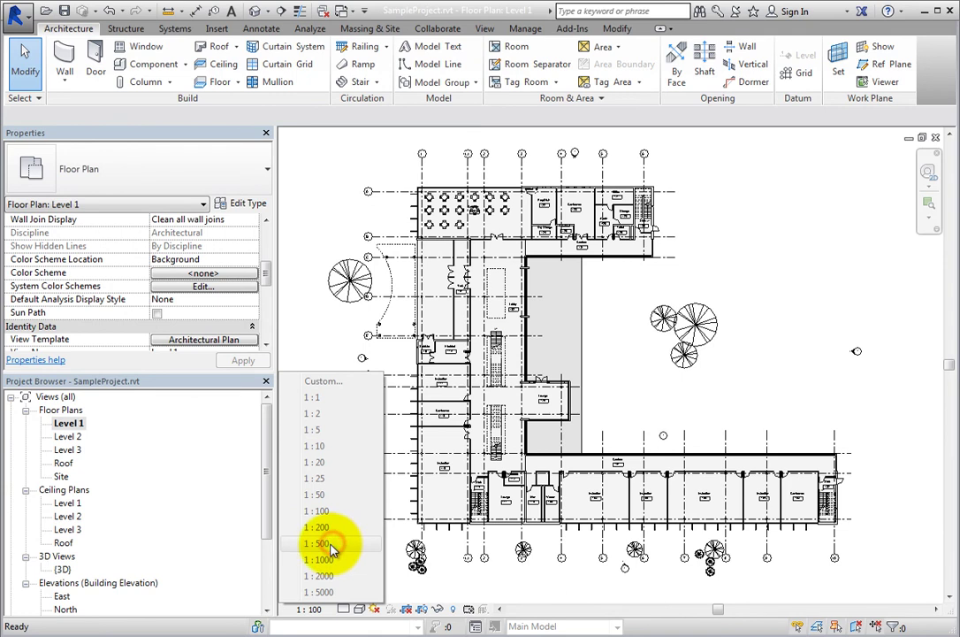
left_click(397, 581)
left_click(344, 608)
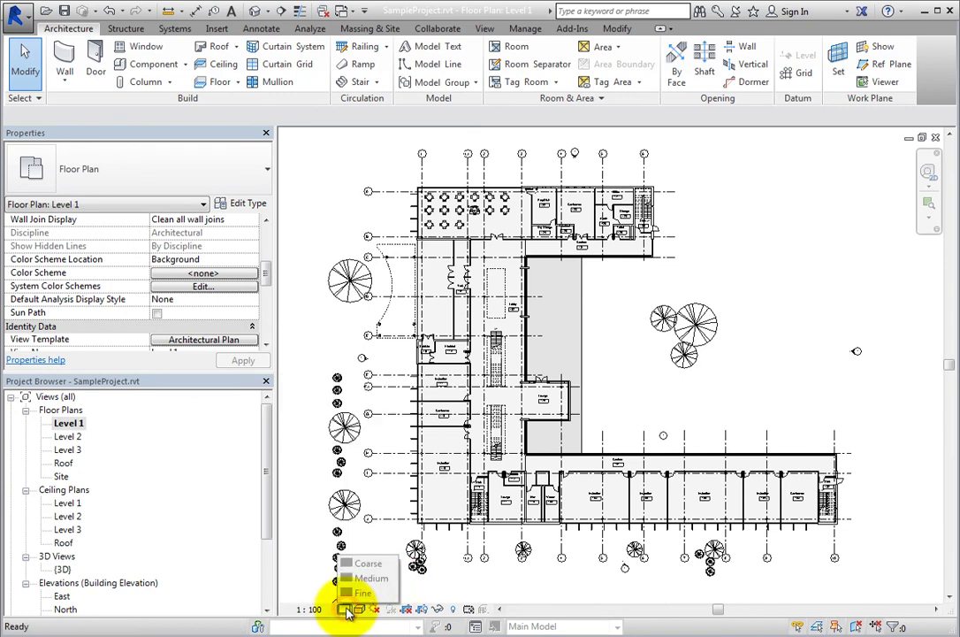
left_click(440, 584)
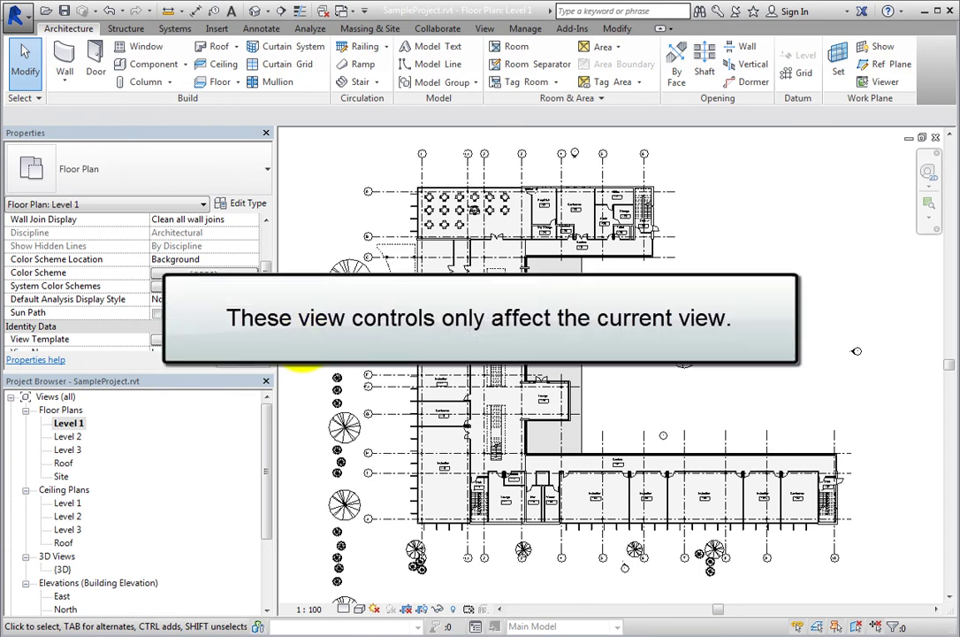
Step: Open the Level 2 floor plan and tile all open view windows
left_click(69, 436)
double_click(69, 437)
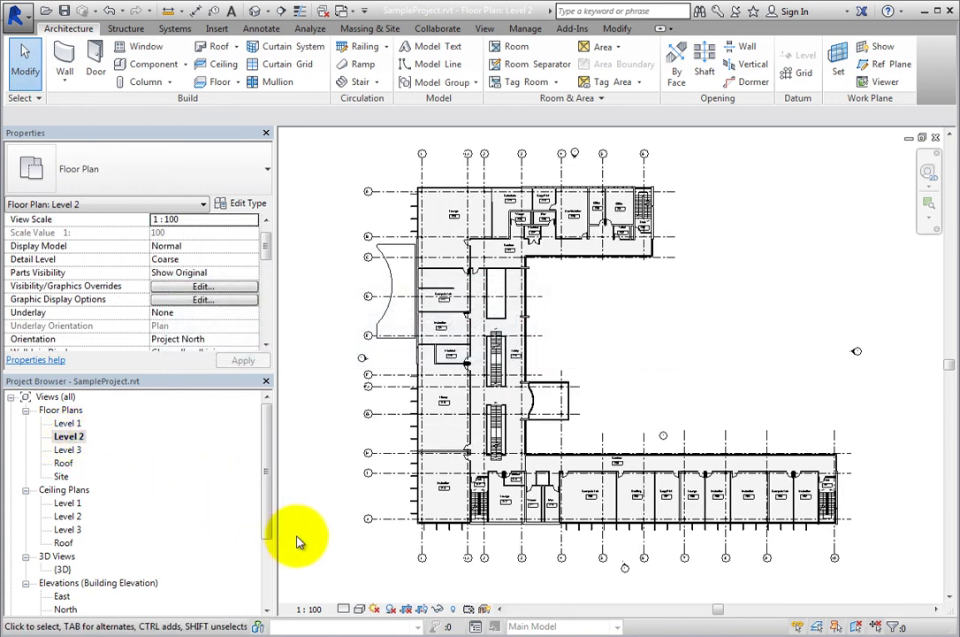
left_click(487, 27)
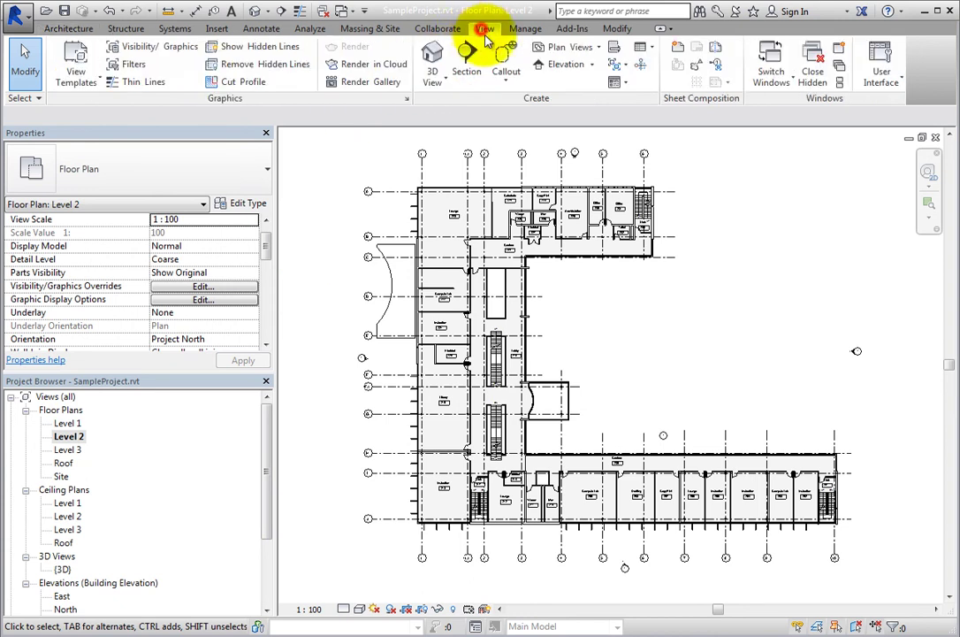
left_click(839, 86)
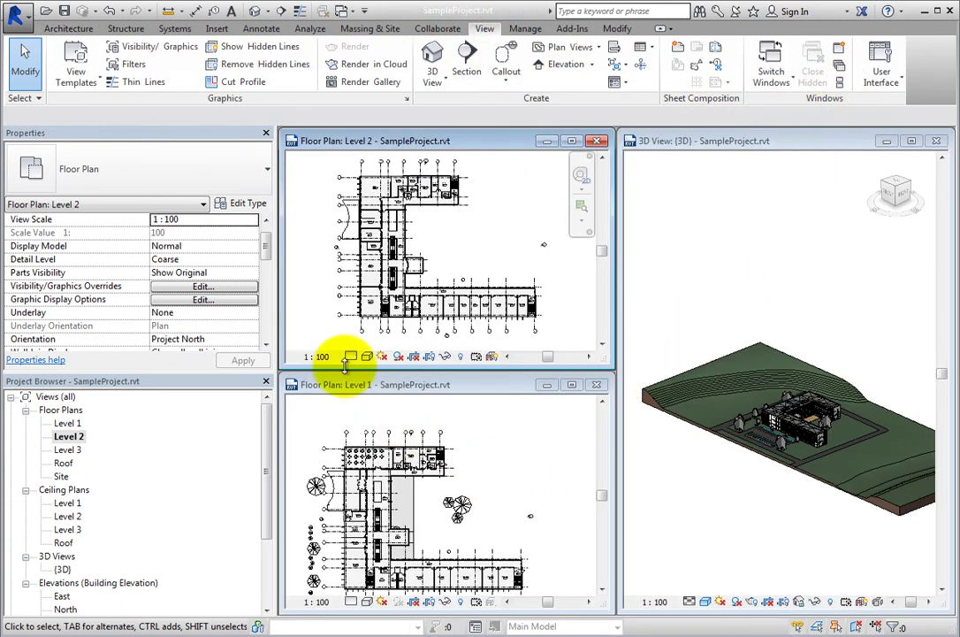
Step: Check the scale options of the Level 1 plan, and set the Level 2 plan's view scale to 1:200
left_click(321, 601)
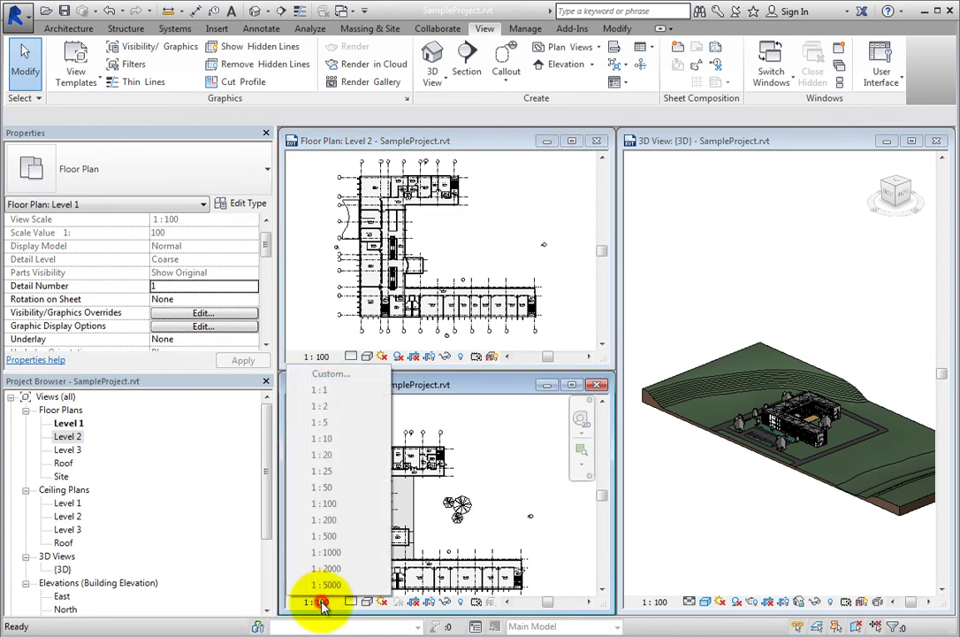
left_click(409, 383)
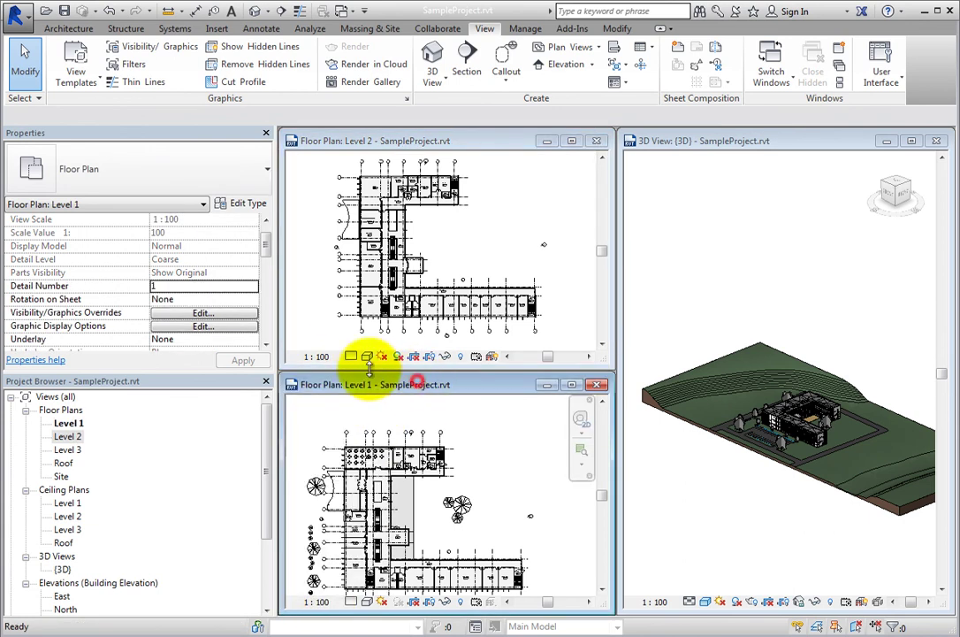
left_click(318, 357)
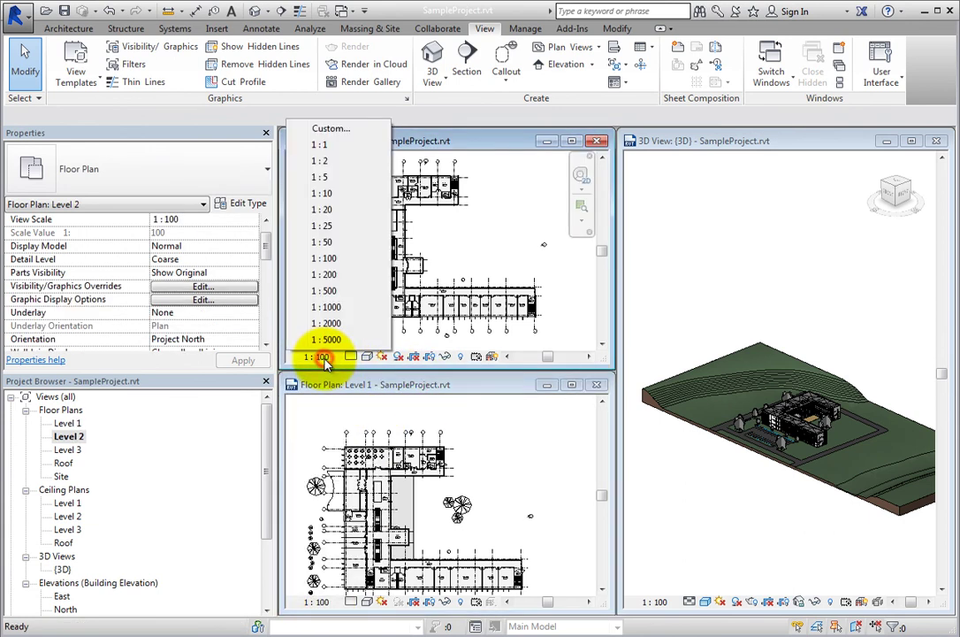
left_click(351, 275)
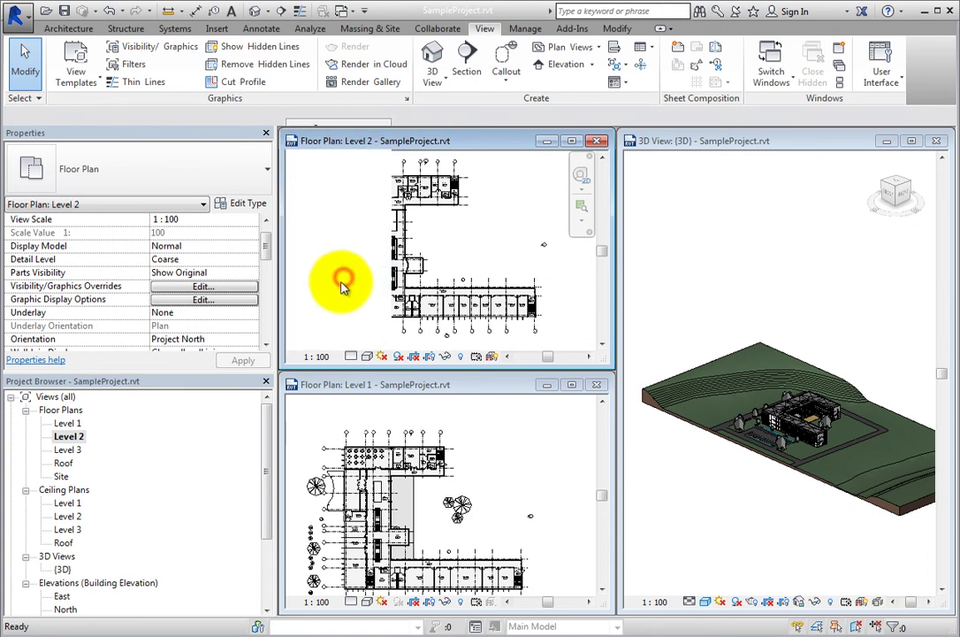
Step: Activate the Level 1 floor plan and bring up its View Template property
left_click(424, 387)
left_click_drag(267, 240, 268, 294)
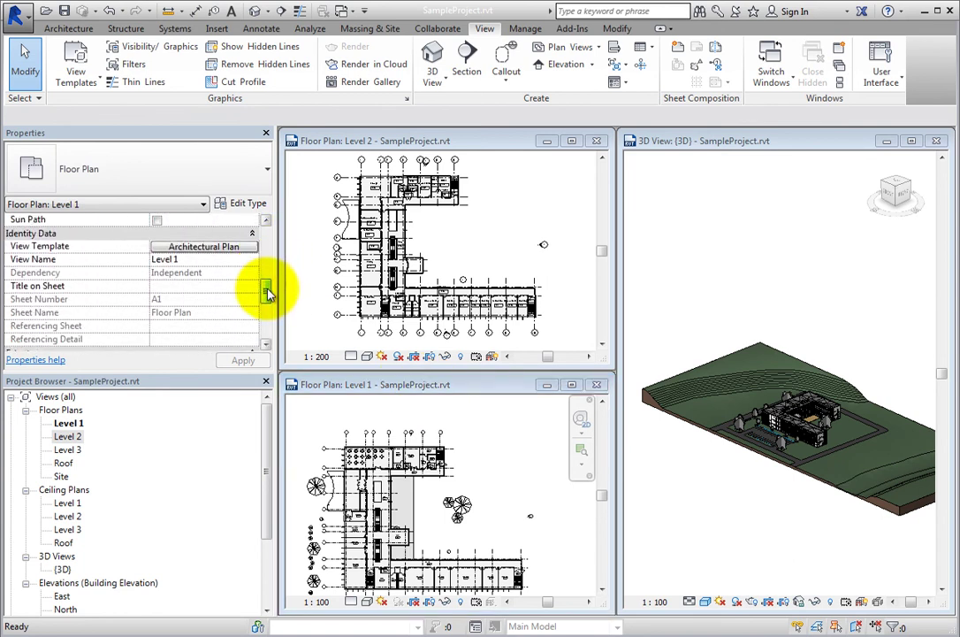